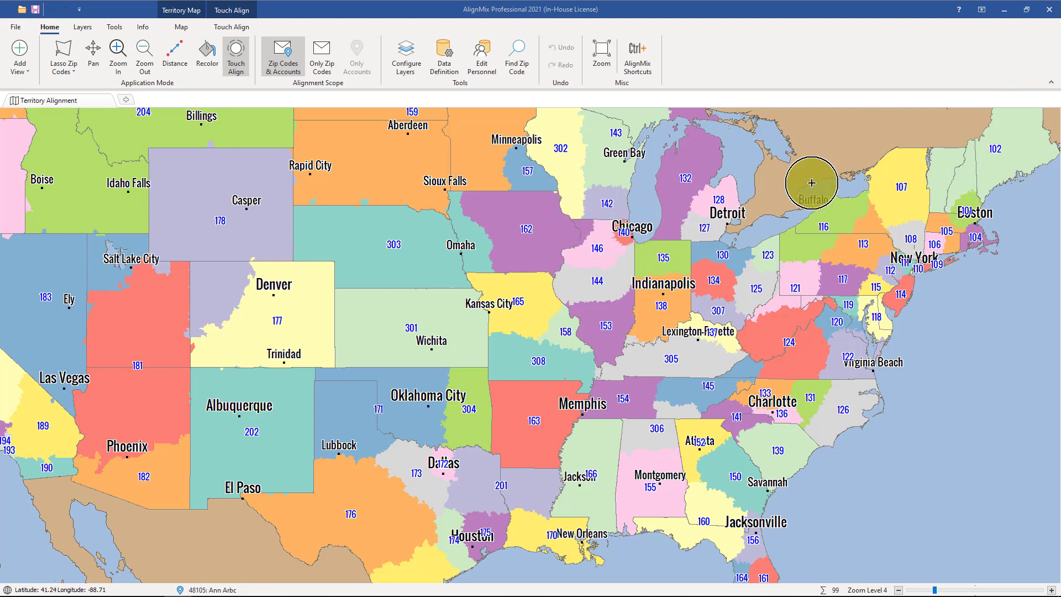
- Switch to the Excel workbook and review the ID, Name and Zip Code columns of the Accounts sheet
click(1003, 14)
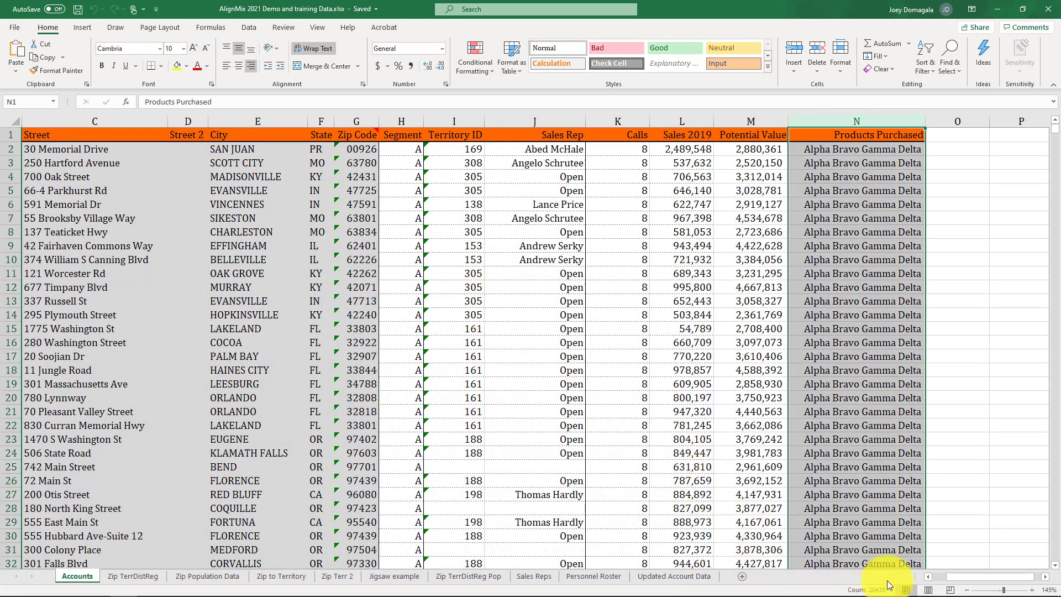
click(928, 576)
click(927, 576)
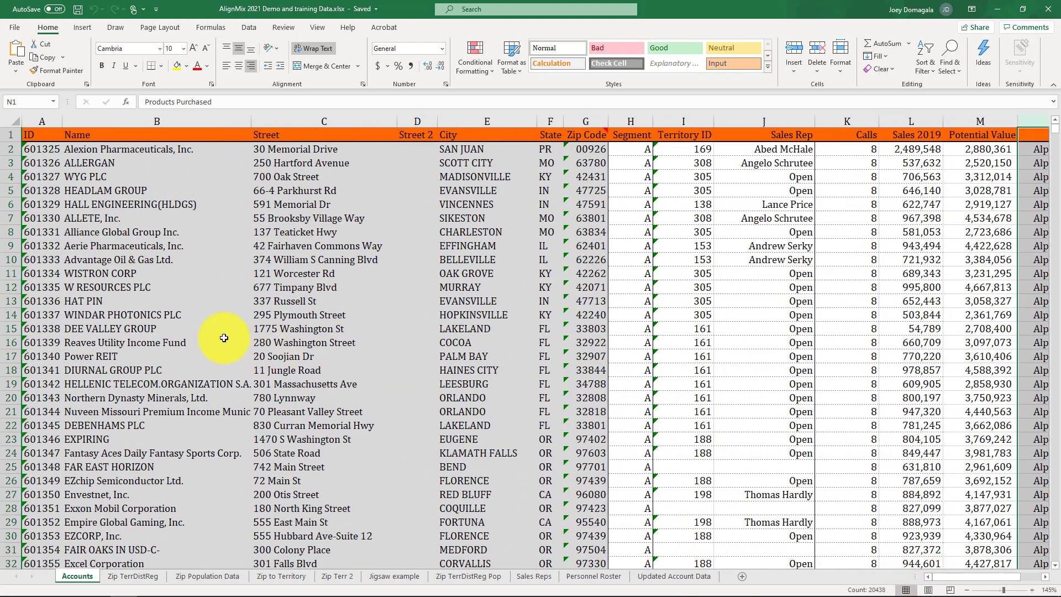
click(235, 328)
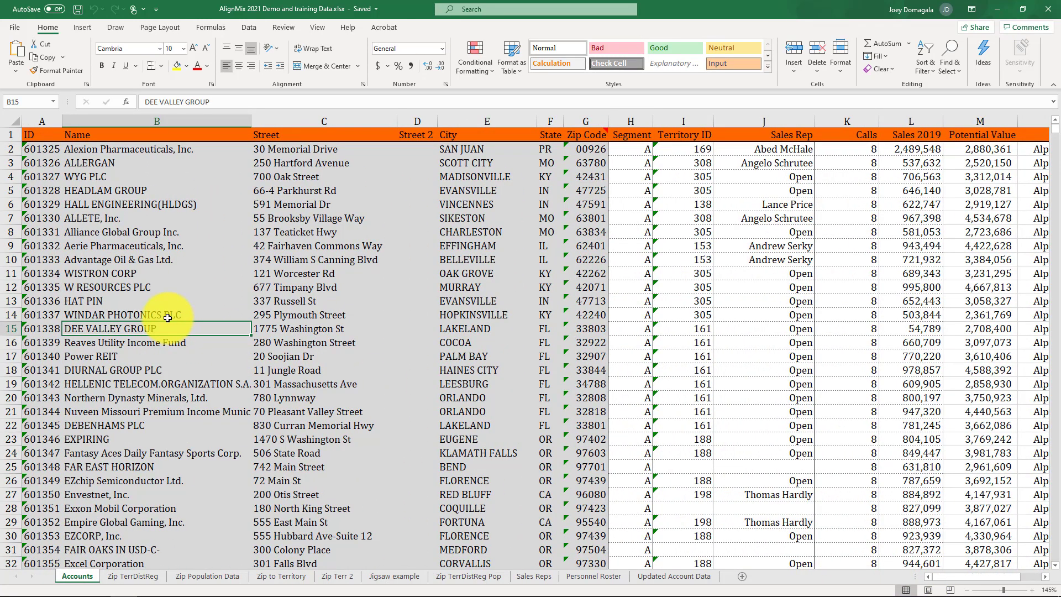
click(56, 122)
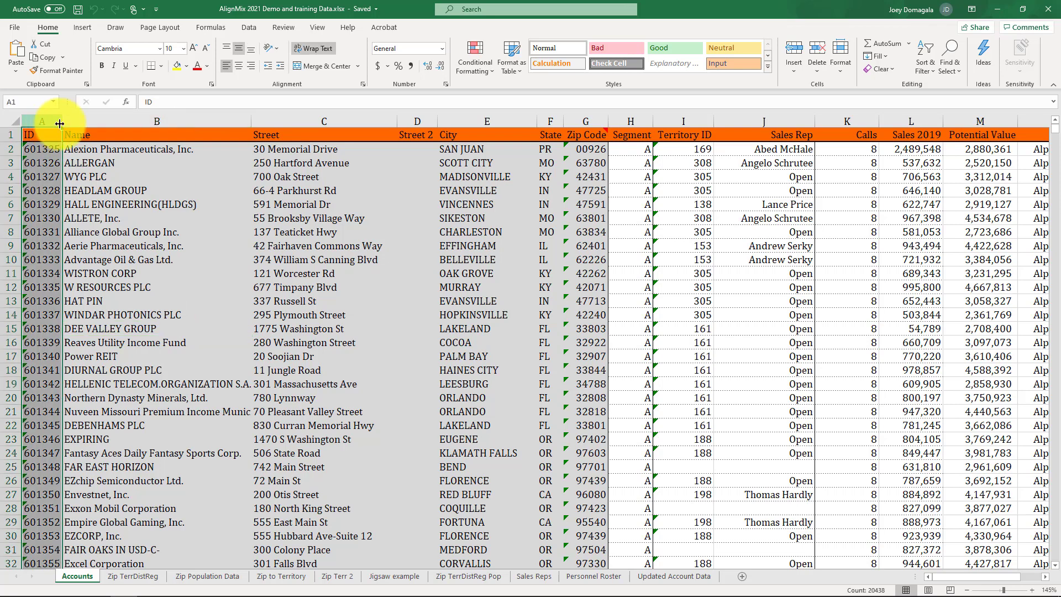
click(83, 120)
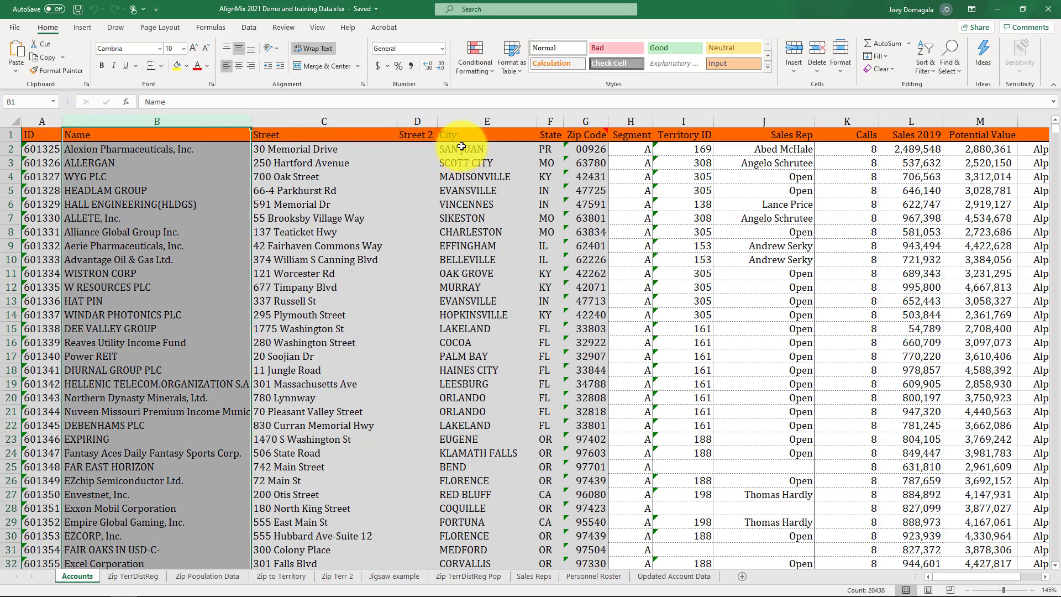
click(586, 119)
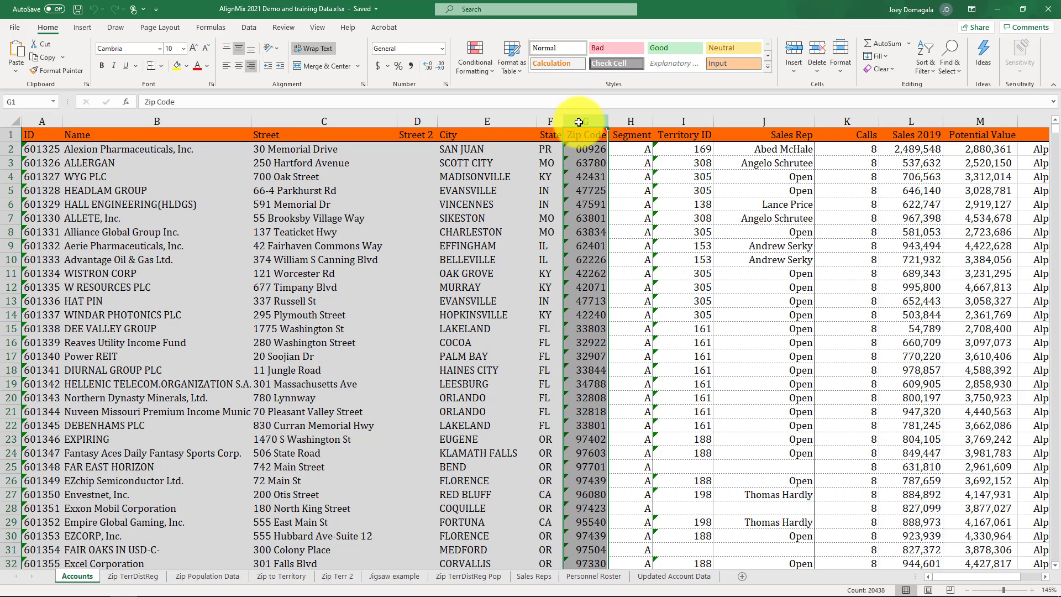
- Review the Segment, Territory ID, Sales Rep and numeric data columns through to the Products Purchased column
click(630, 120)
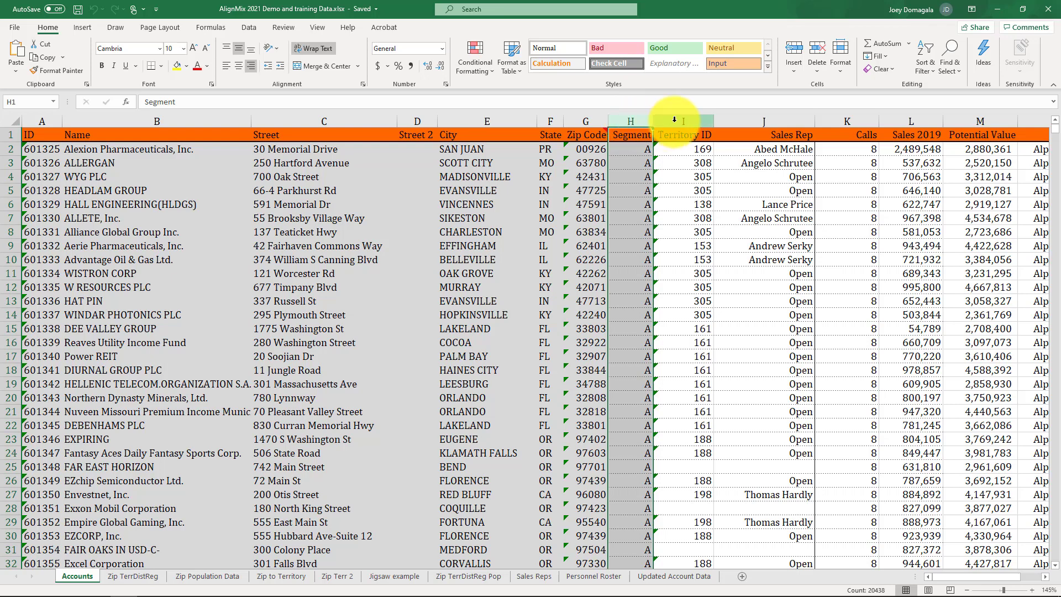
click(674, 121)
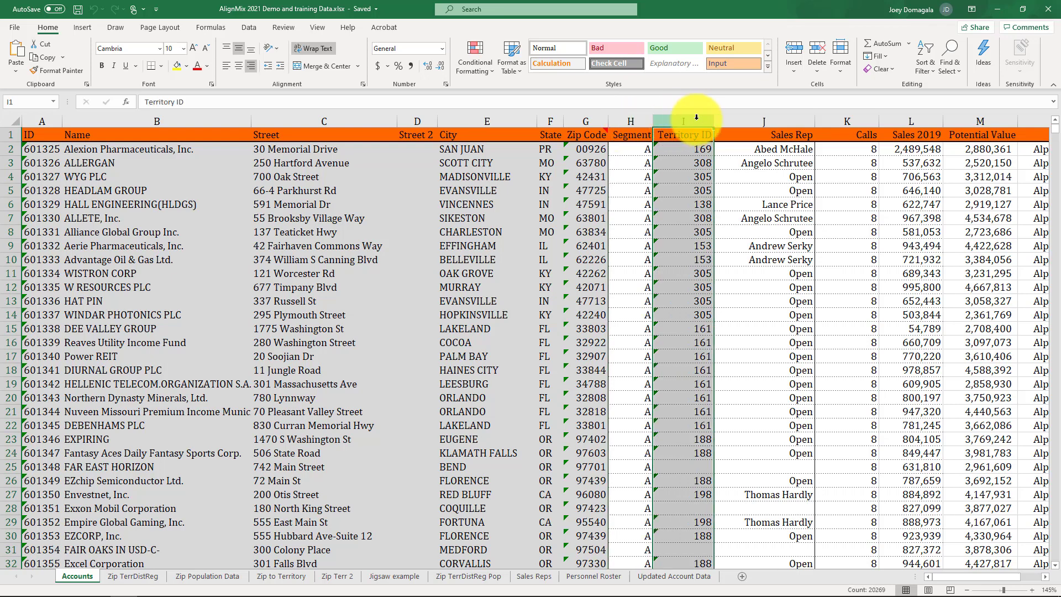
click(743, 121)
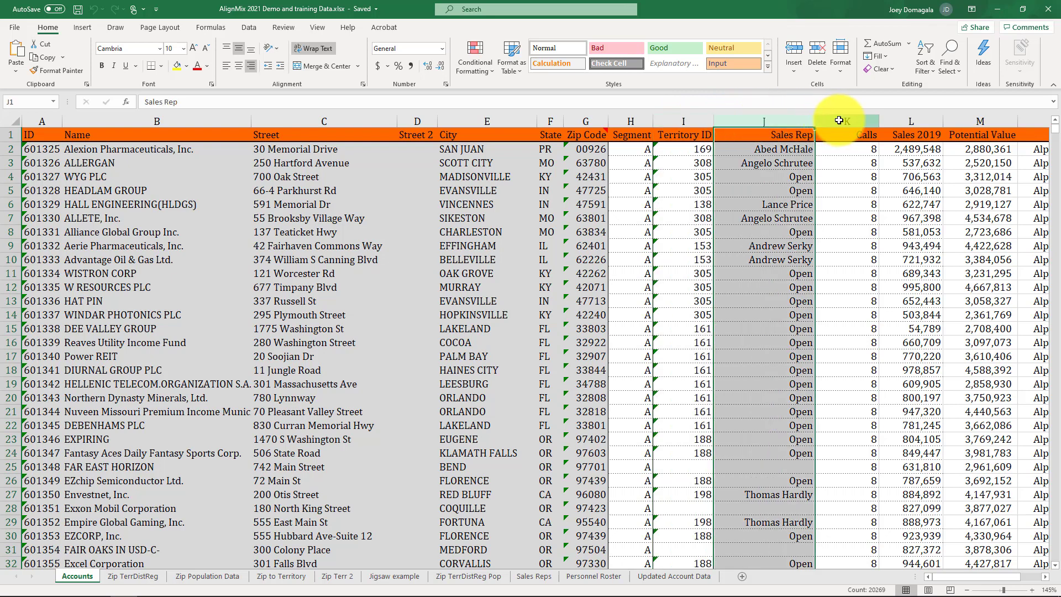
drag(847, 116, 1028, 119)
click(1028, 119)
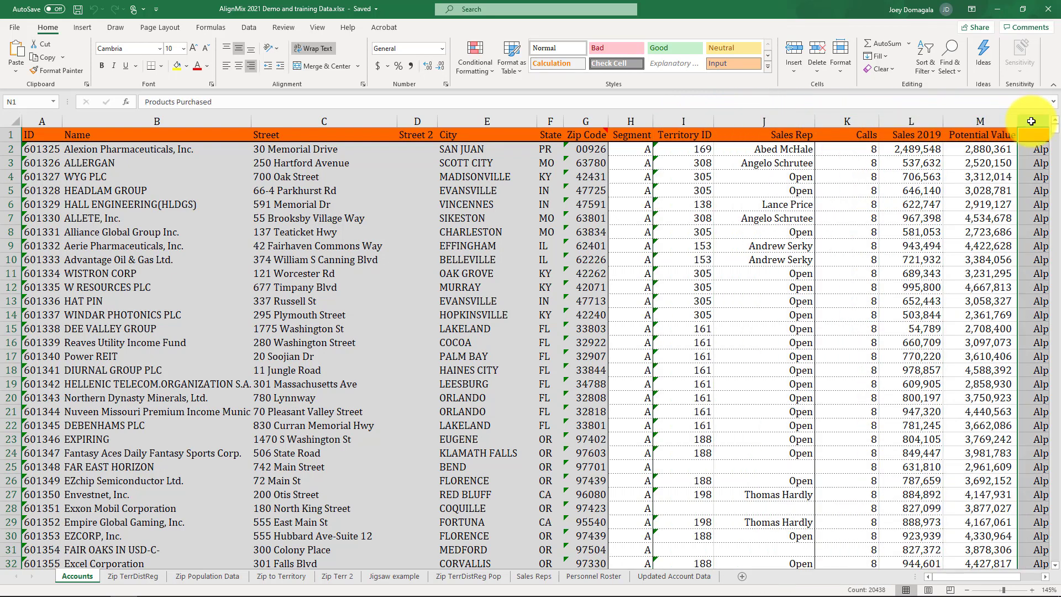
double_click(1045, 576)
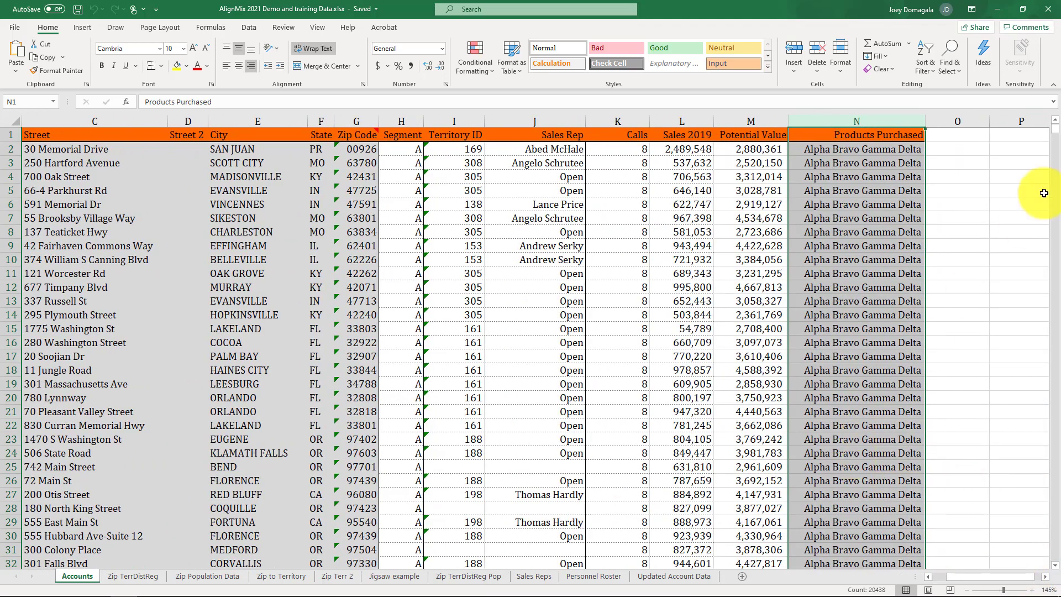
- Switch back to AlignMix and open AlignMix 2021 Demo and training Data.xlsx as the data file to import
click(1001, 15)
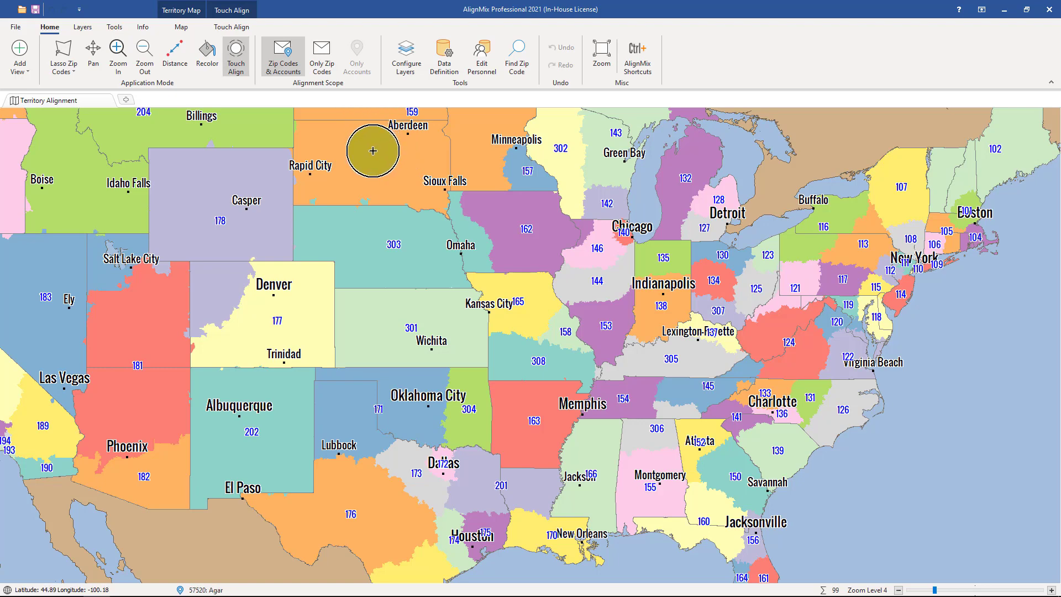
click(15, 26)
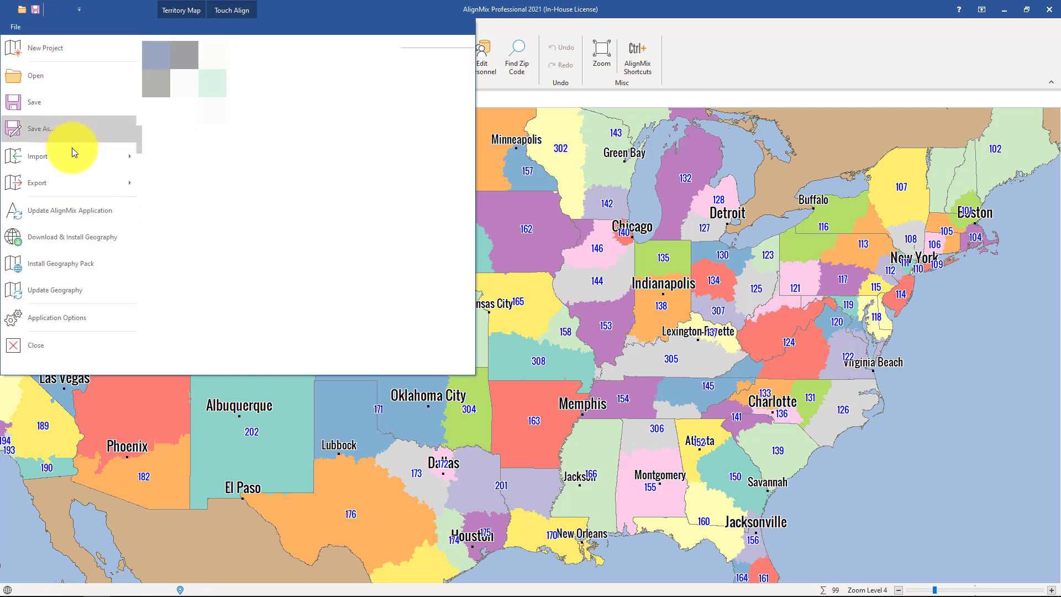
click(206, 64)
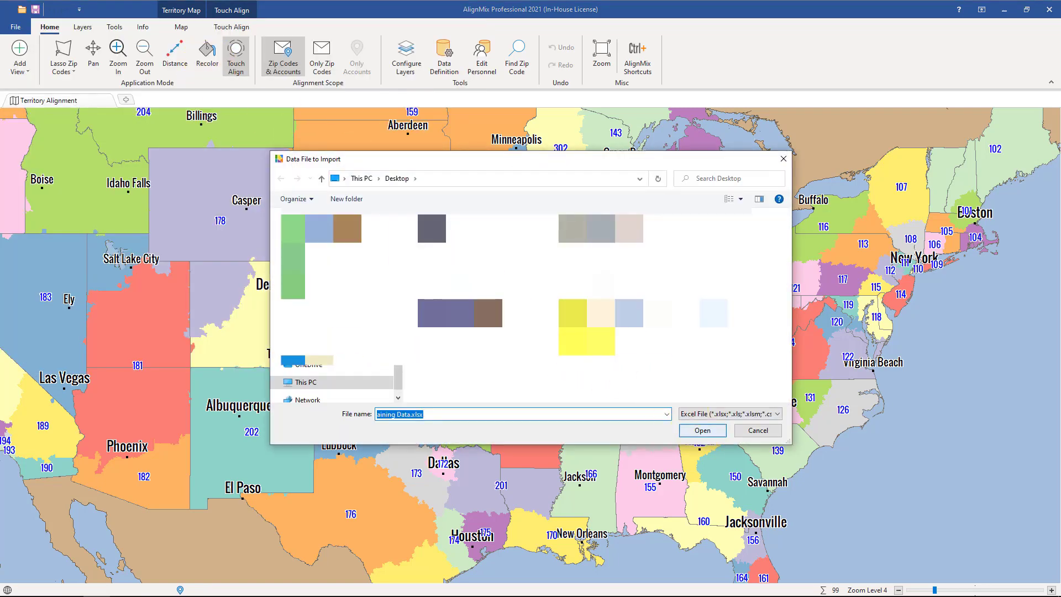
click(701, 431)
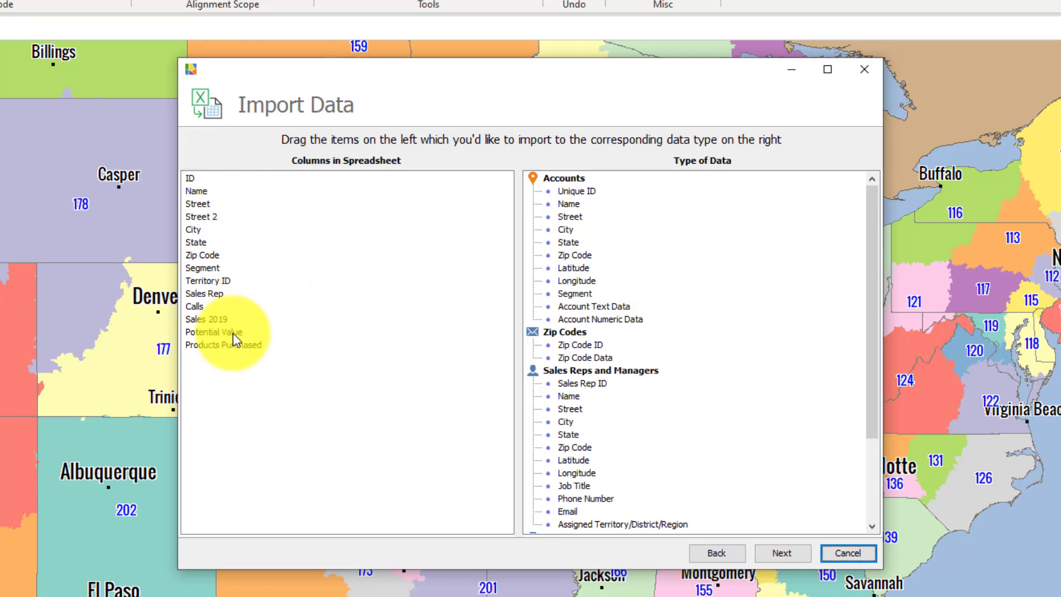
- Go back to the import's worksheet selection, preview Zip Population Data, and return to the column mapping with the Accounts worksheet selected
click(727, 553)
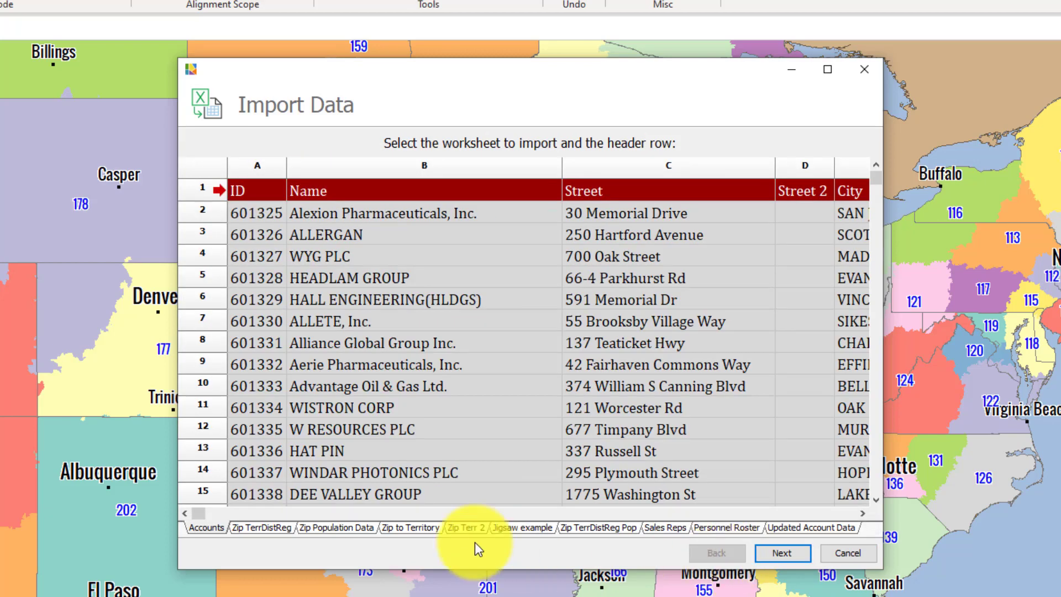
click(350, 527)
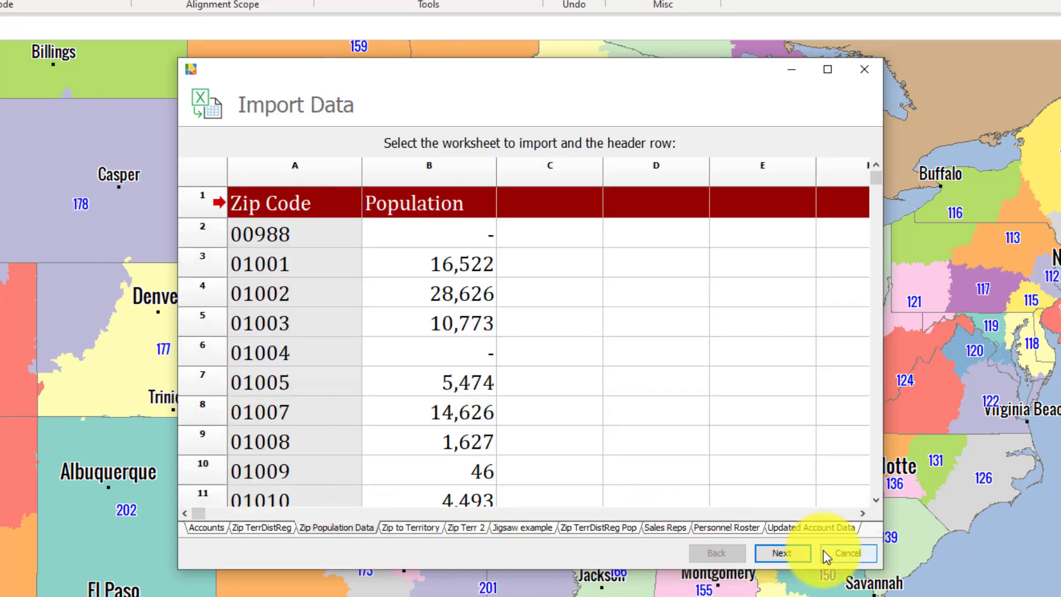
click(201, 526)
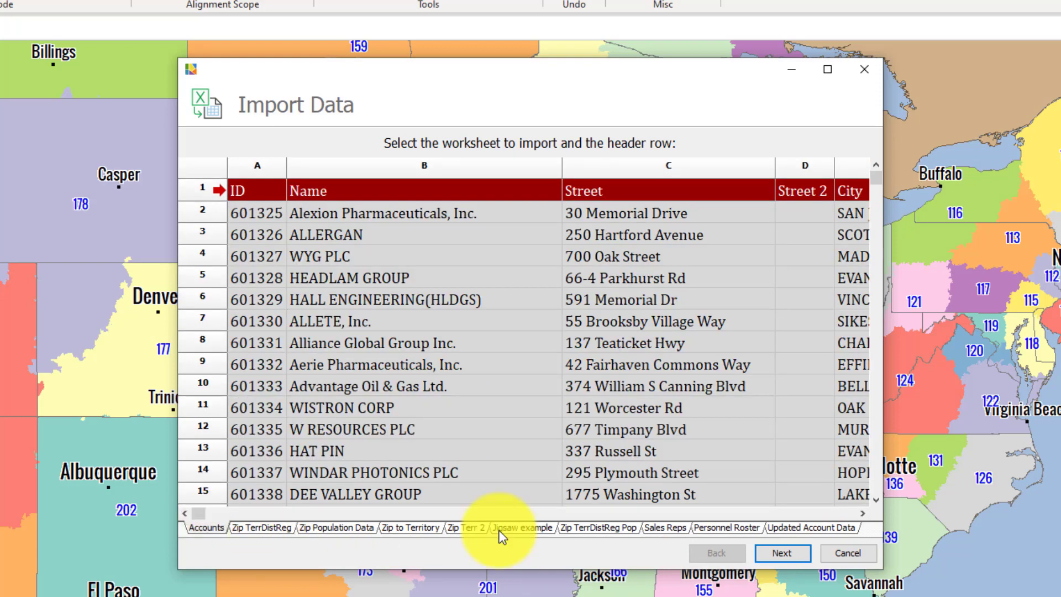
click(781, 552)
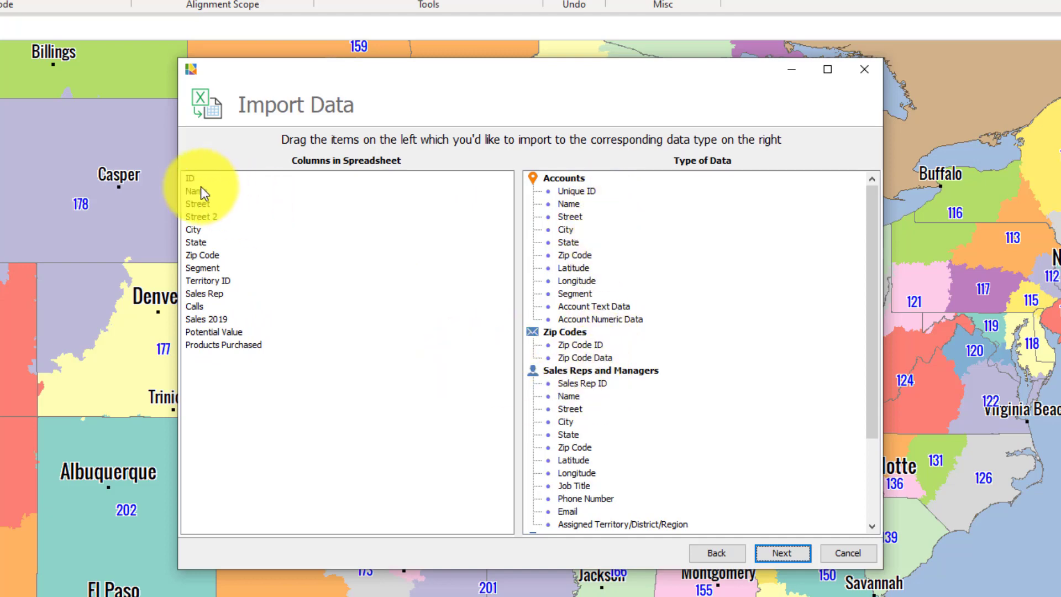
- Map the ID column to the accounts' Unique ID, and Name, Street, Street 2, City, State and Zip Code to their matching account fields
drag(190, 180, 572, 191)
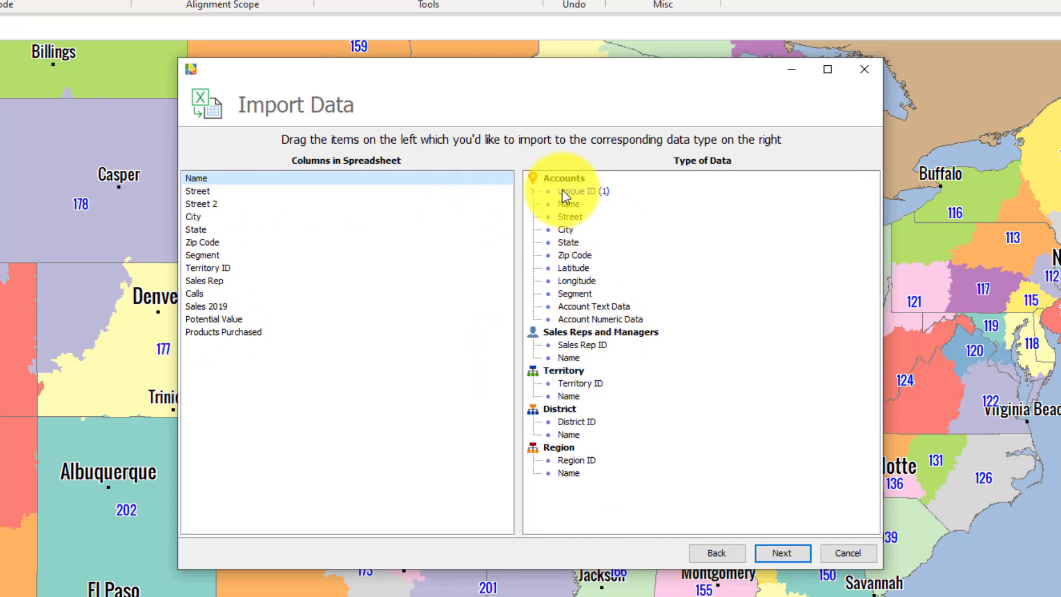
drag(221, 179, 569, 203)
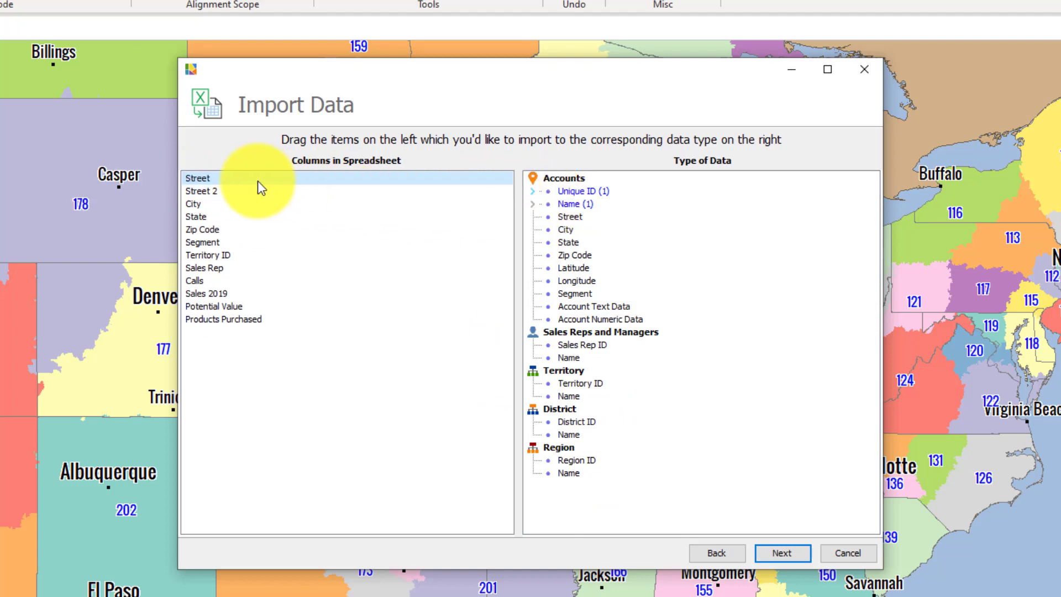
drag(216, 183, 601, 218)
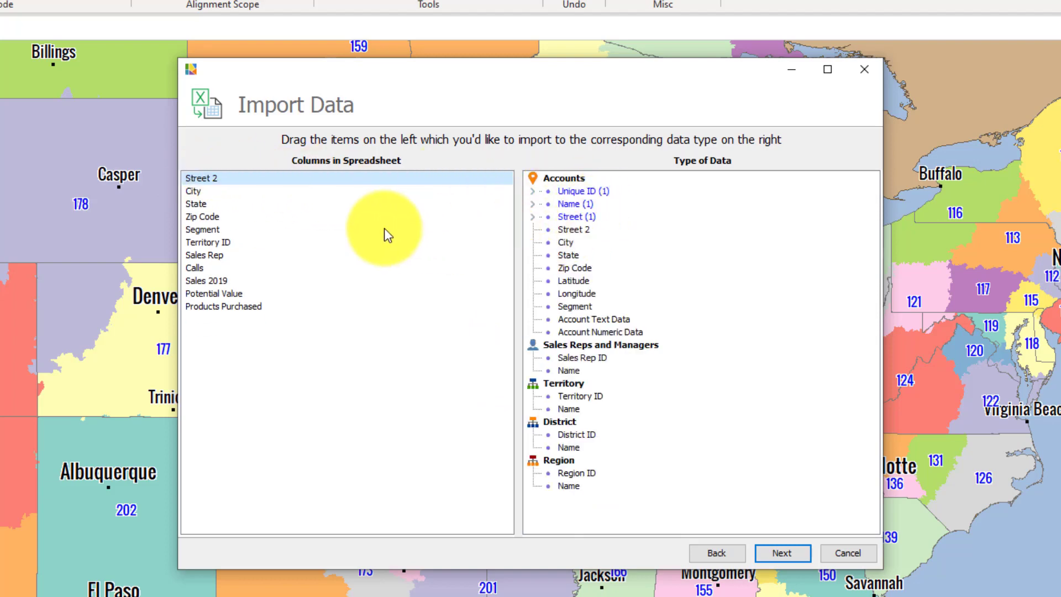
drag(211, 177, 574, 232)
drag(208, 182, 566, 246)
drag(233, 179, 576, 257)
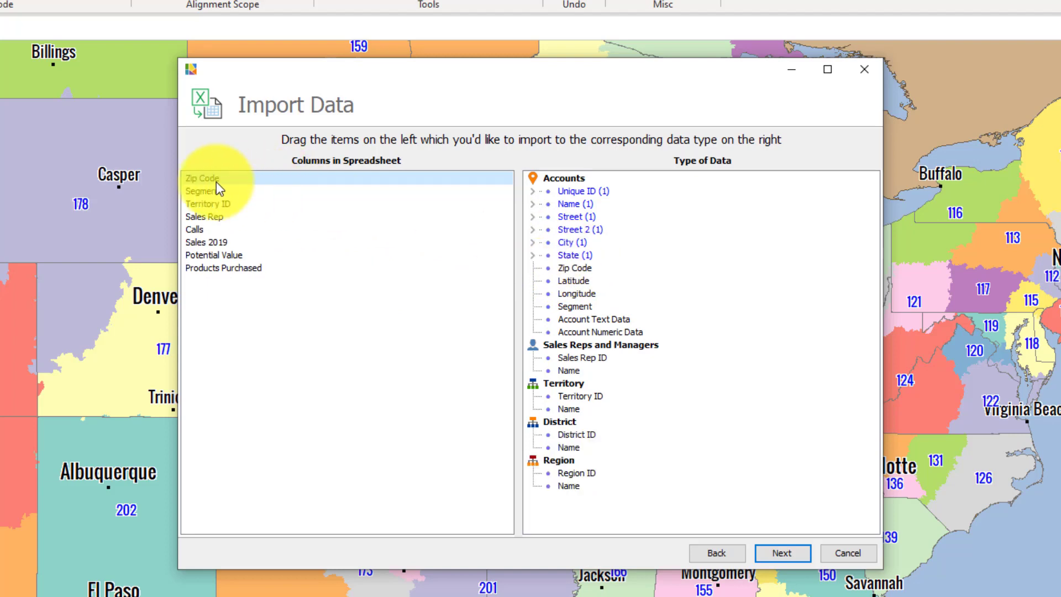
drag(213, 180, 574, 268)
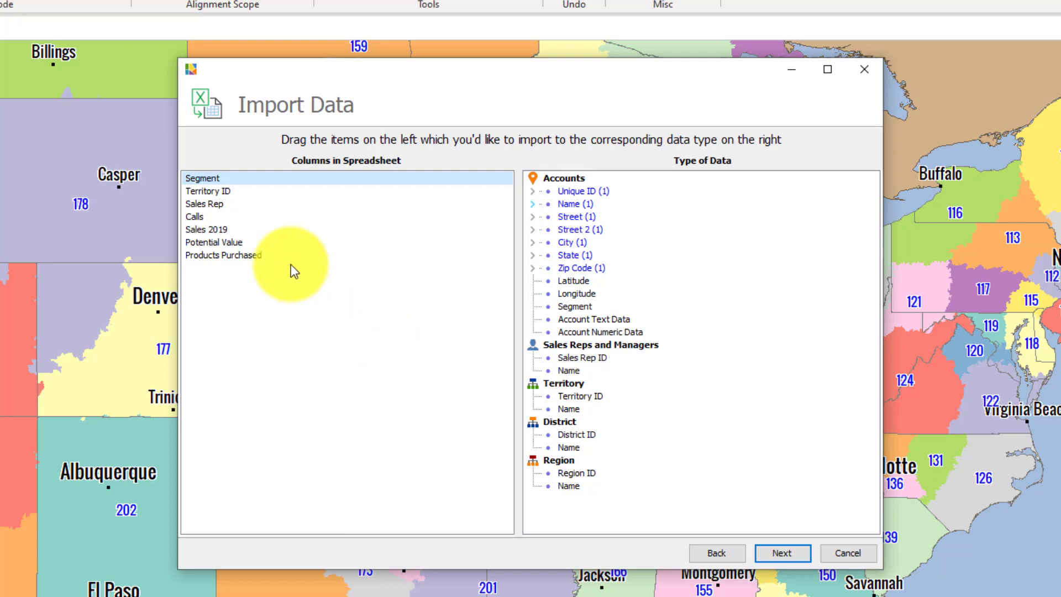
- Map the Segment column to the accounts' Segment, Territory ID to the territory's ID, and Sales Rep to Sales Rep ID
drag(202, 178, 604, 403)
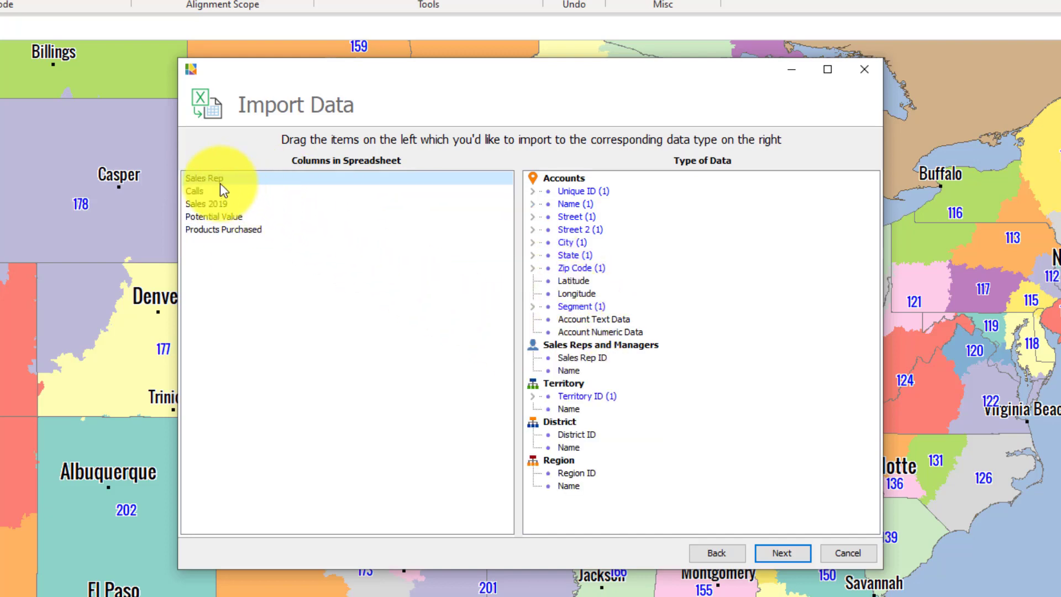
drag(217, 180, 595, 356)
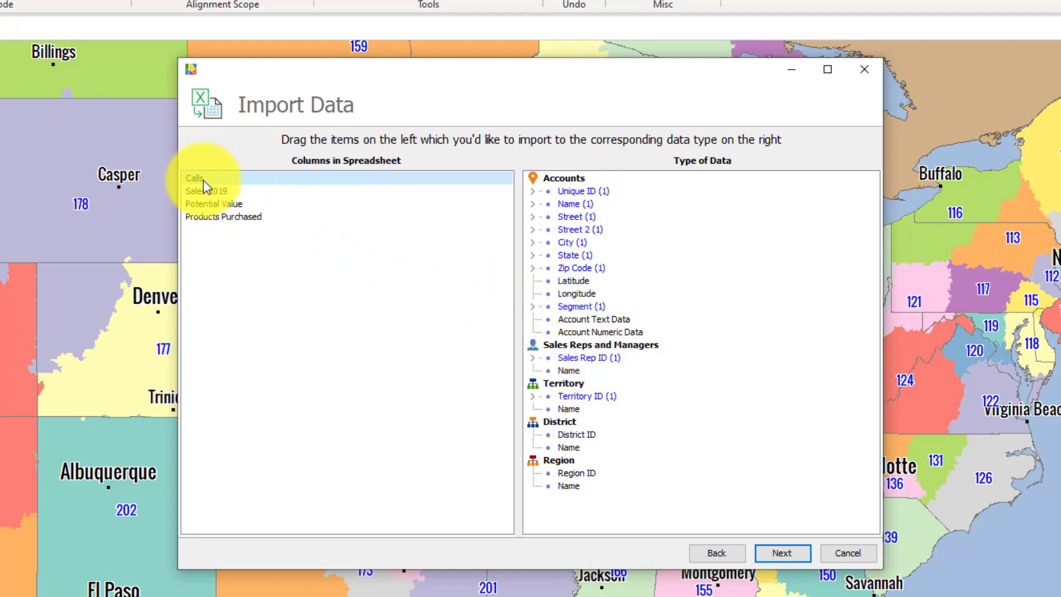
- Map Calls, Sales 2019 and Potential Value to Account Numeric Data, and Products Purchased to Account Text Data
drag(198, 179, 598, 328)
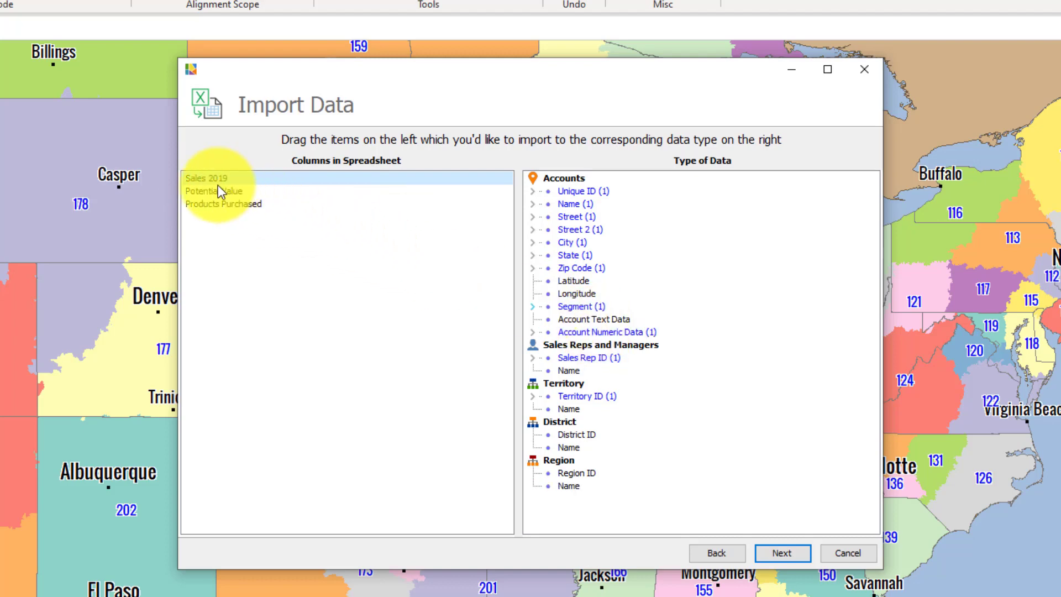
ctrl+click(216, 189)
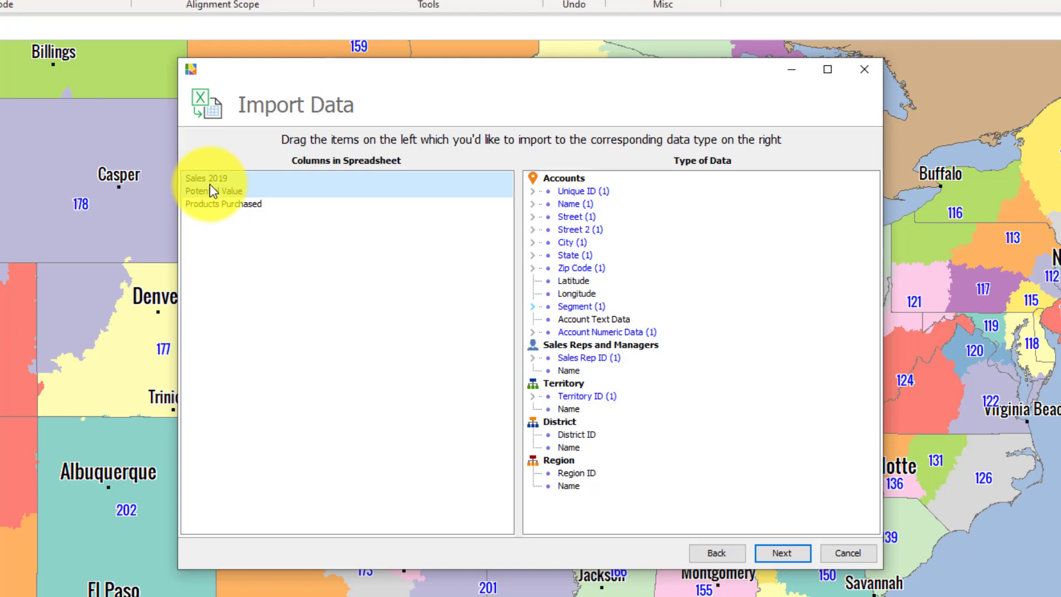
drag(210, 184, 574, 332)
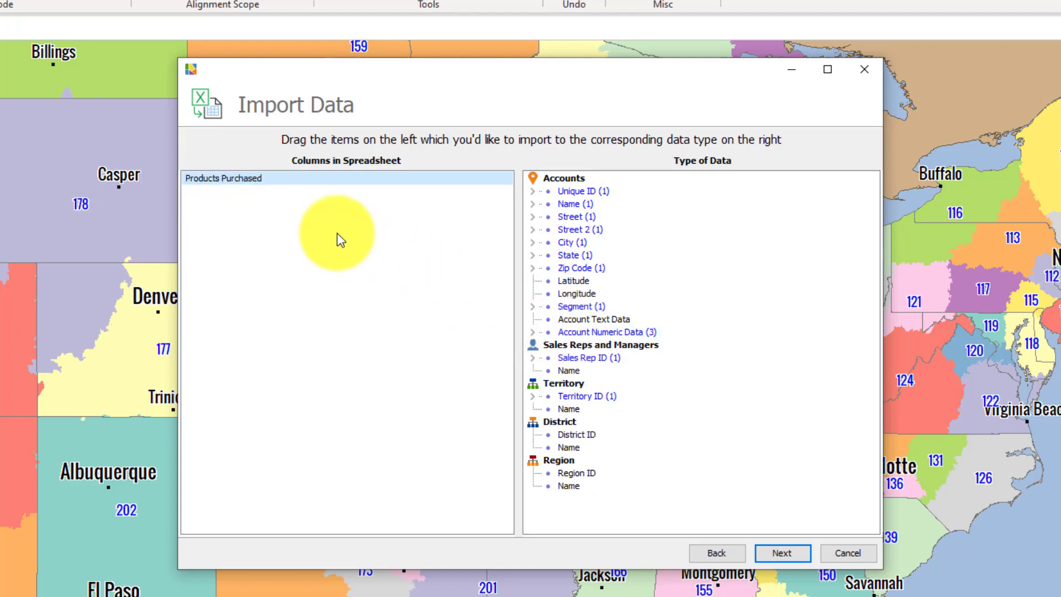
drag(232, 181, 584, 321)
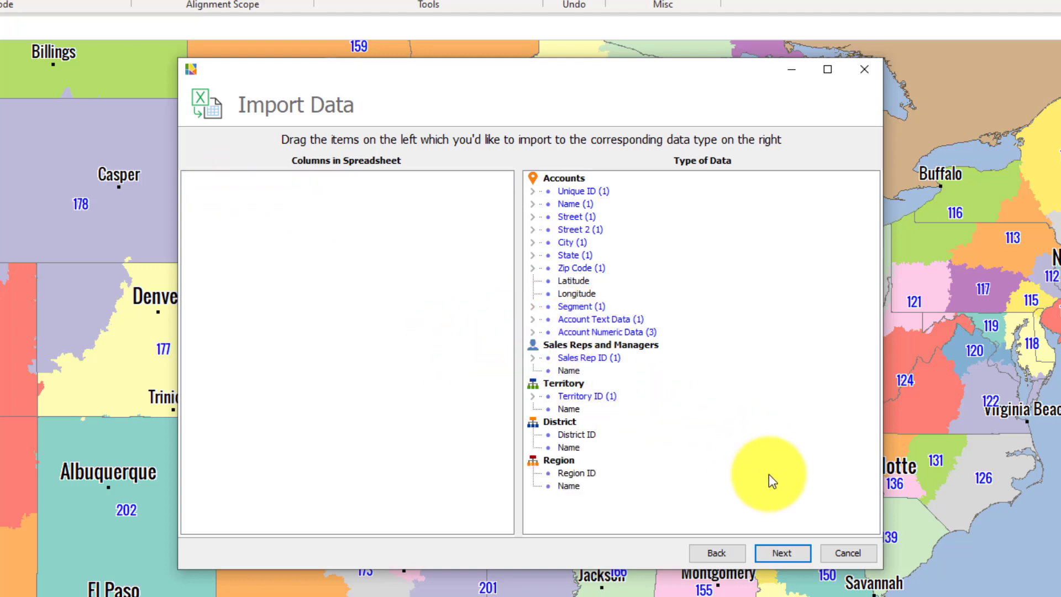
- Accept the column mapping and import summary, run the account data import and finish the wizard
click(790, 546)
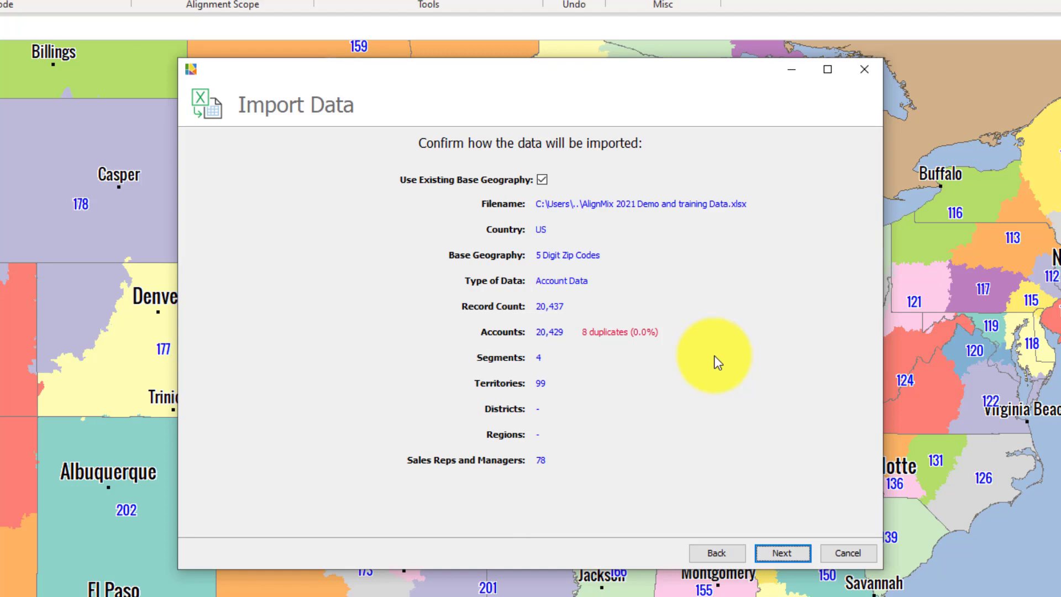
click(785, 555)
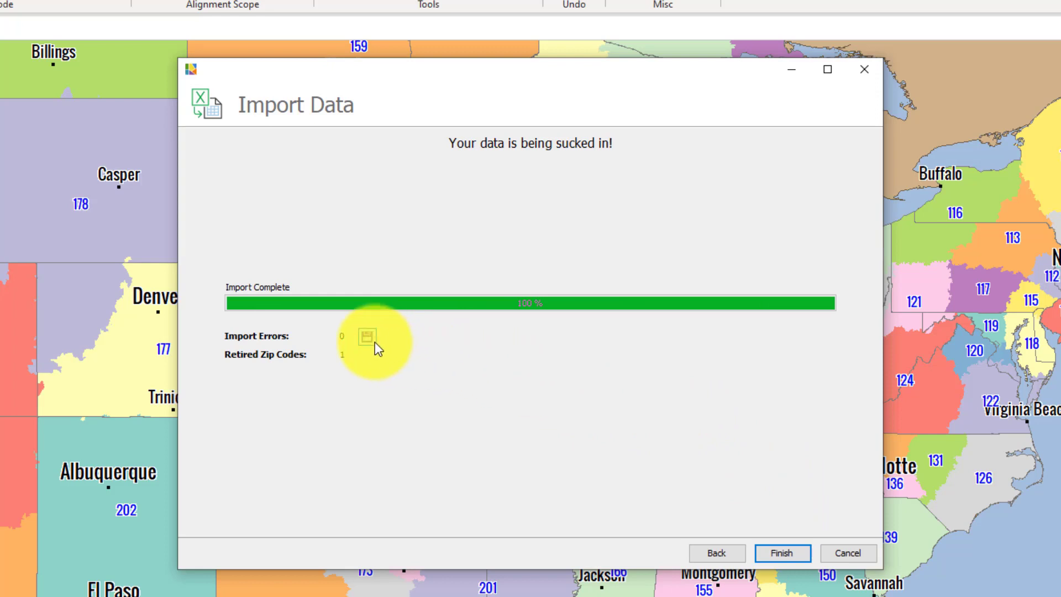
click(788, 554)
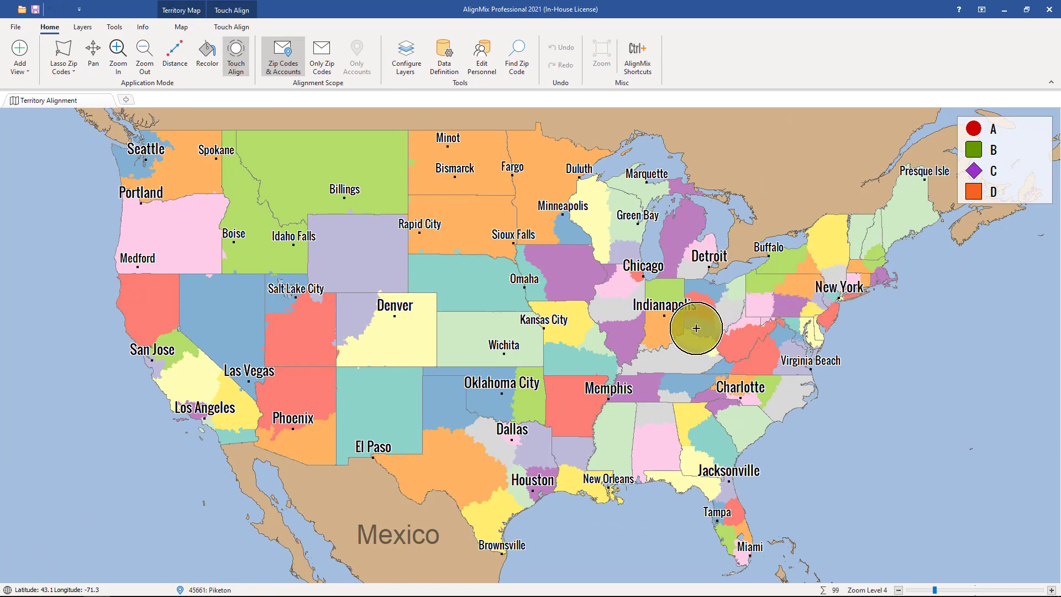
- Lasso the zip codes around Saint Louis and show the individual accounts in the resulting map query
scroll(674, 317, up, 1)
scroll(586, 362, up, 1)
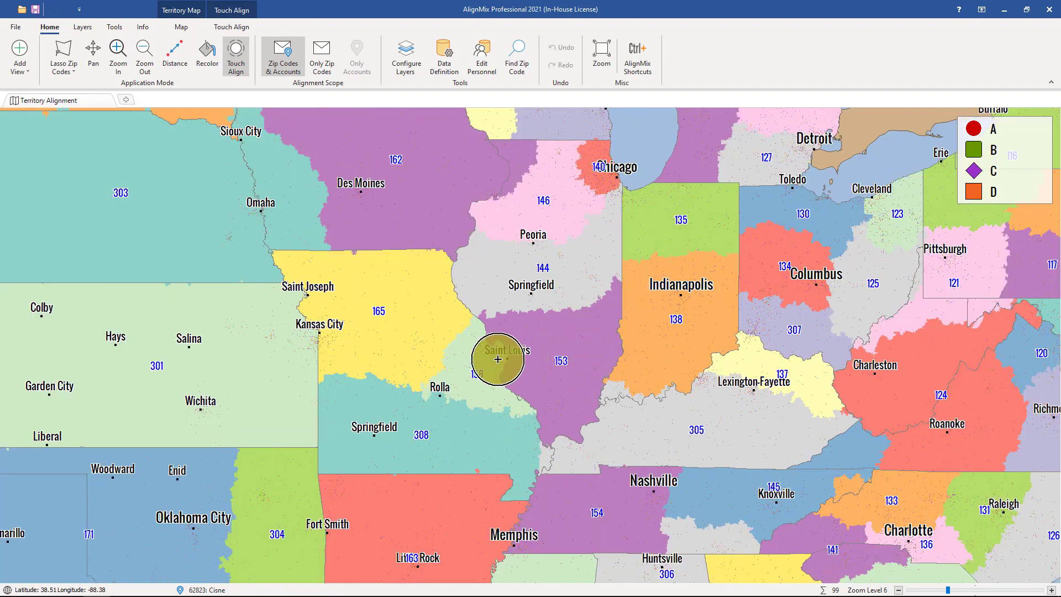
scroll(497, 358, up, 1)
scroll(498, 359, up, 3)
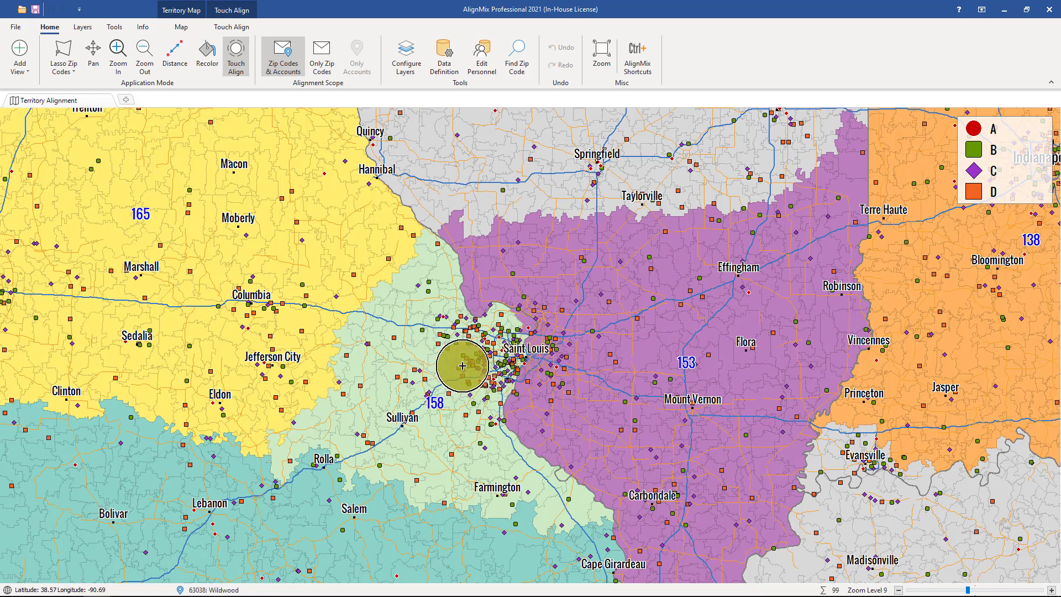
click(62, 53)
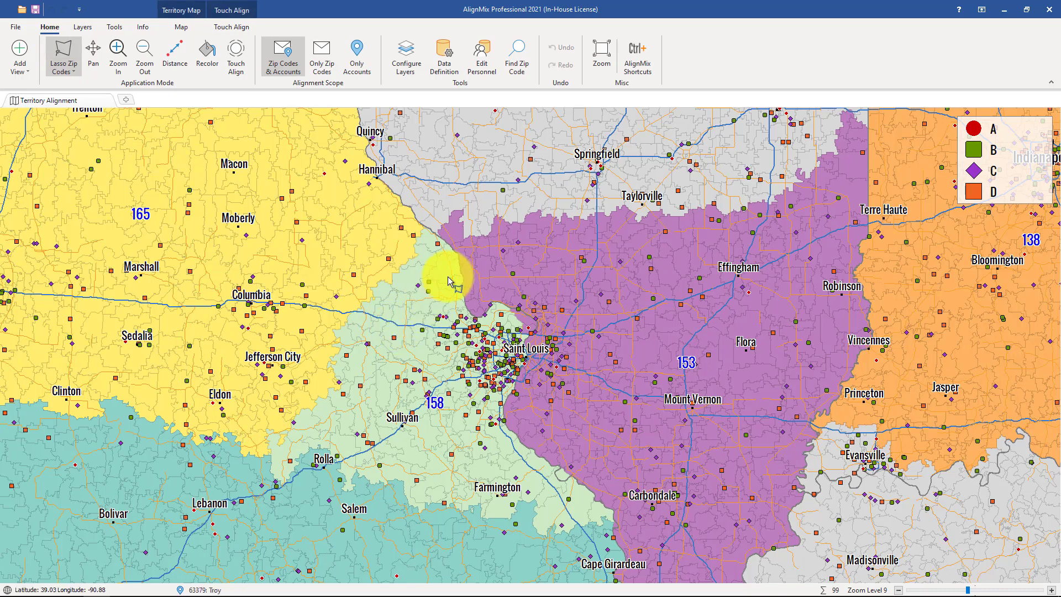
mouse_move(446, 276)
mouse_down()
mouse_move(367, 331)
mouse_move(446, 443)
mouse_move(542, 410)
mouse_move(559, 315)
mouse_up()
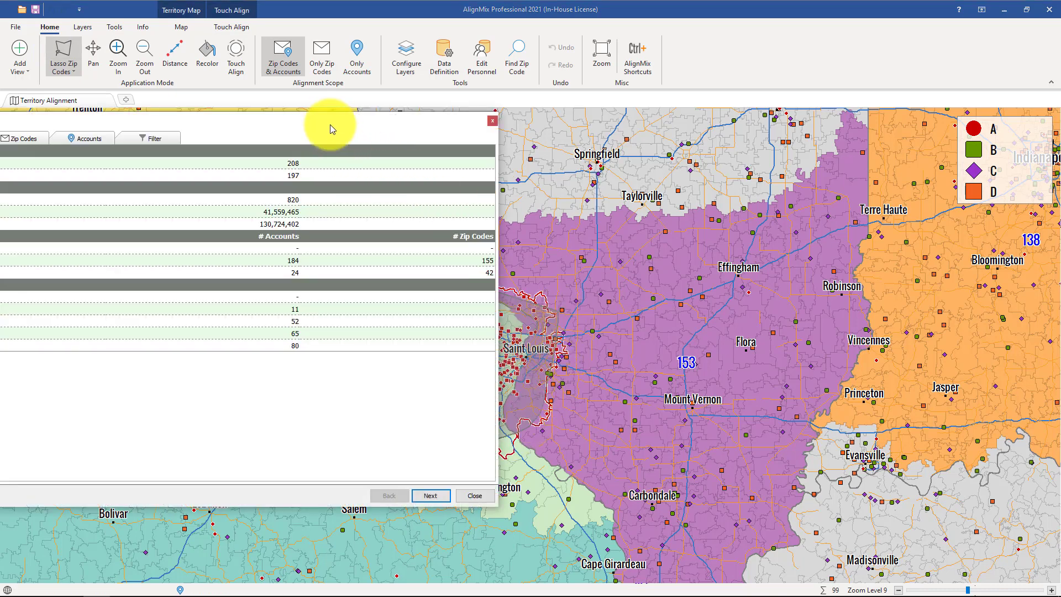
drag(331, 126, 588, 130)
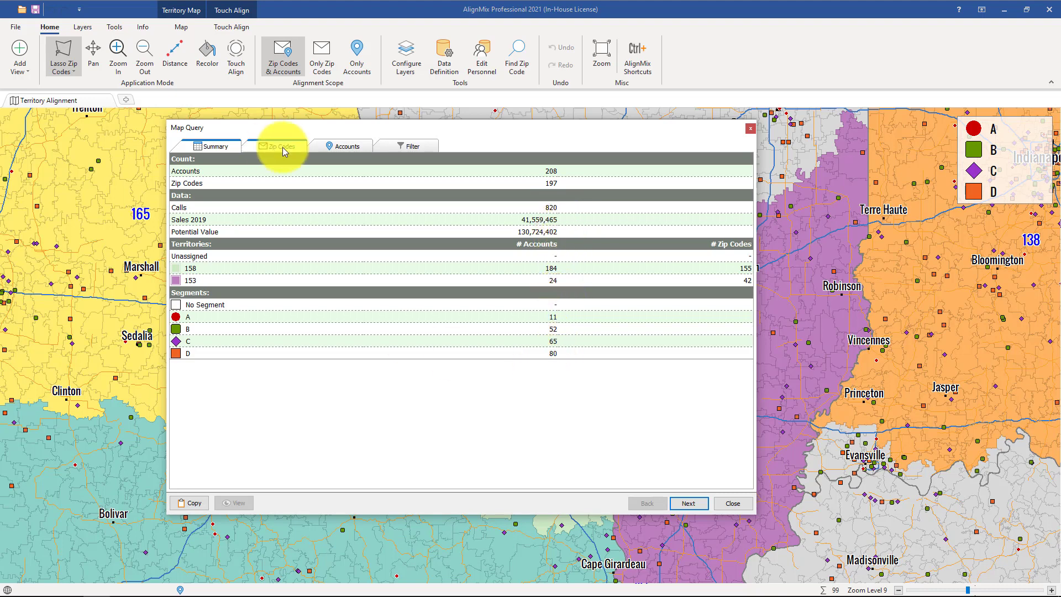
click(337, 146)
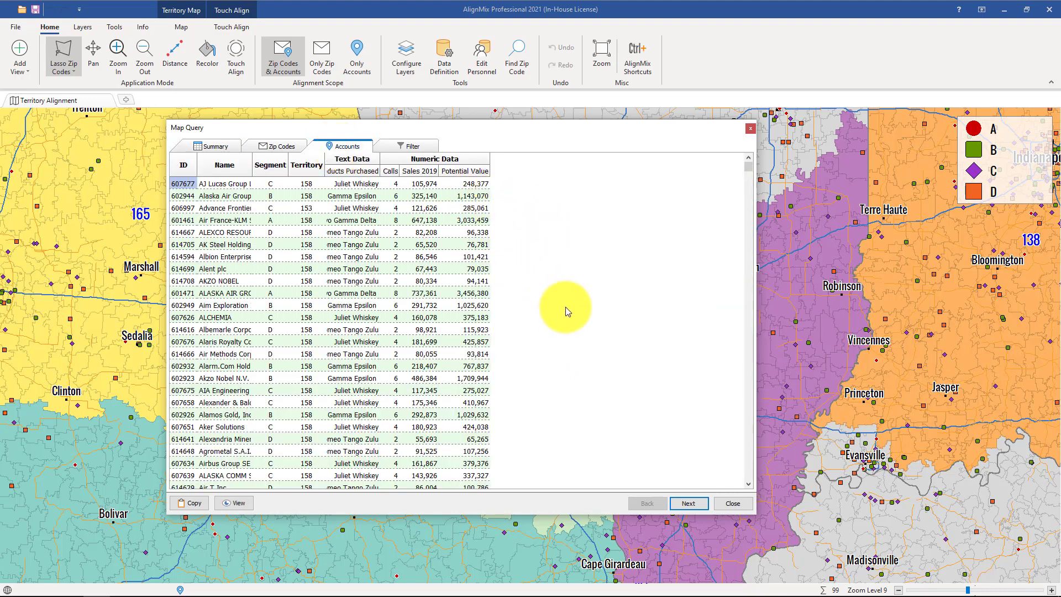